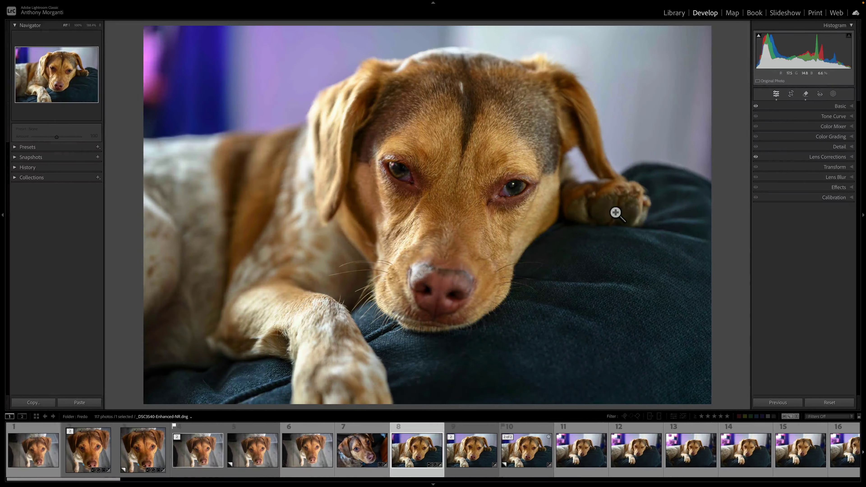
left_click(471, 16)
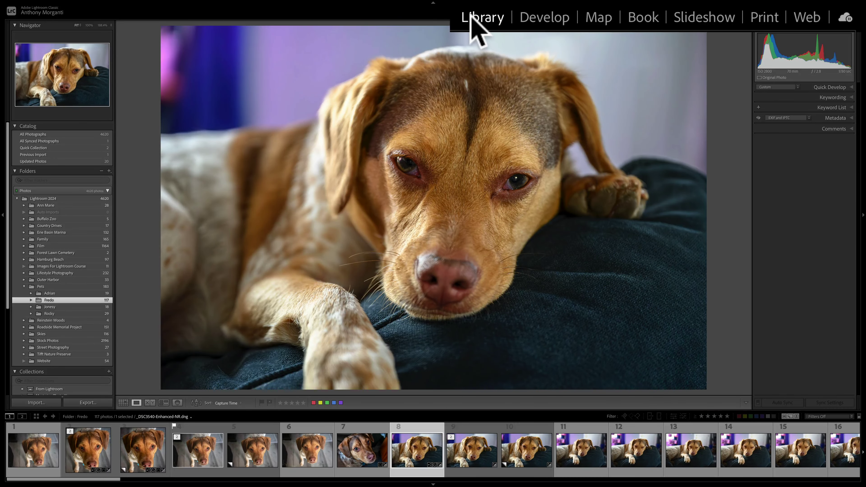
left_click(535, 18)
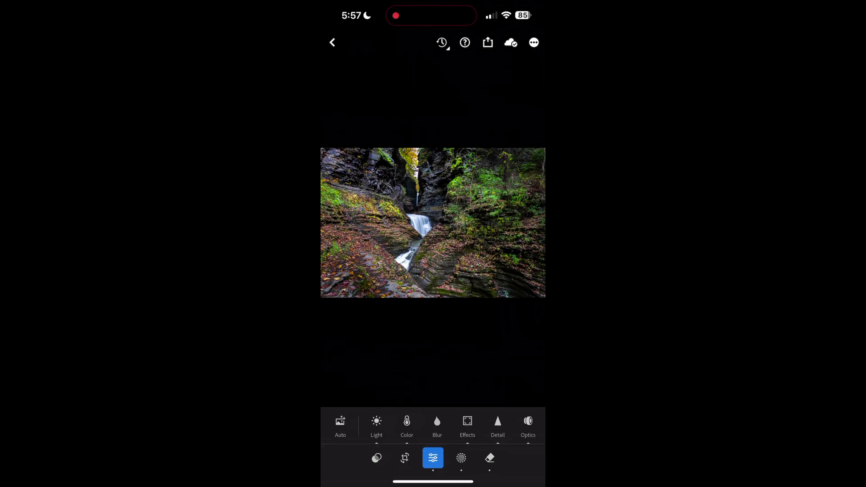
- Raise the waterfall photo's exposure to +0.43 and its saturation from +33 to +39
left_click(377, 424)
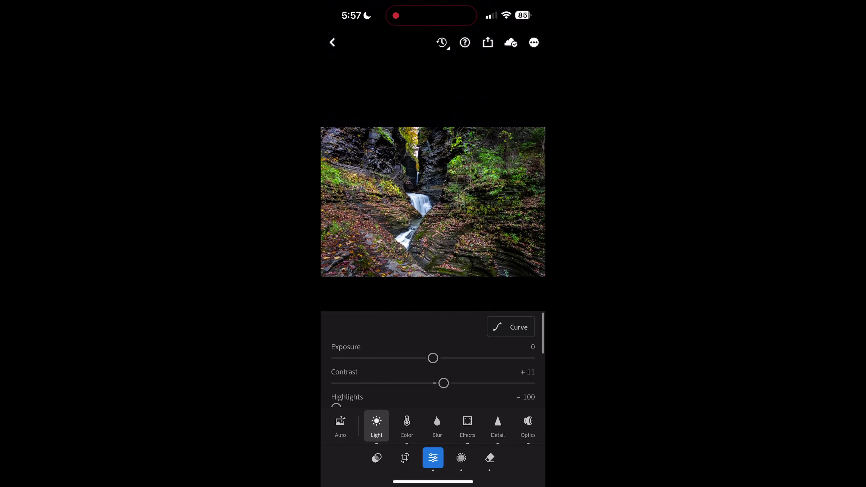
left_click_drag(430, 357, 441, 358)
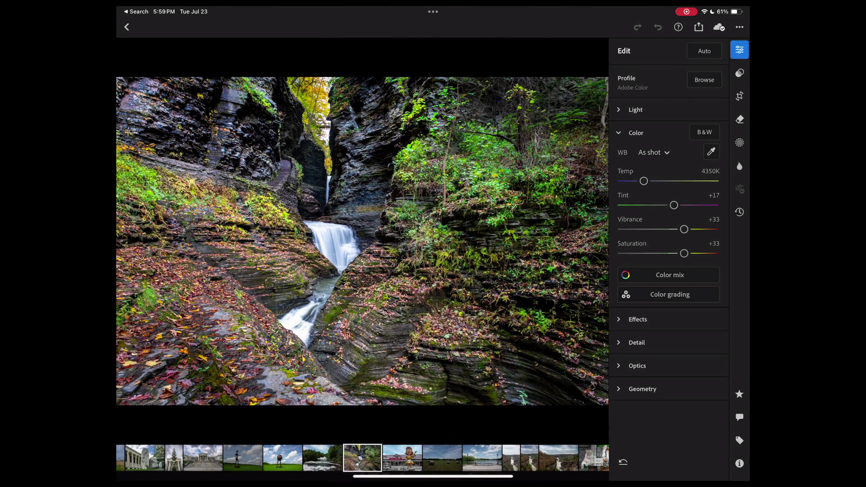
left_click_drag(683, 253, 689, 254)
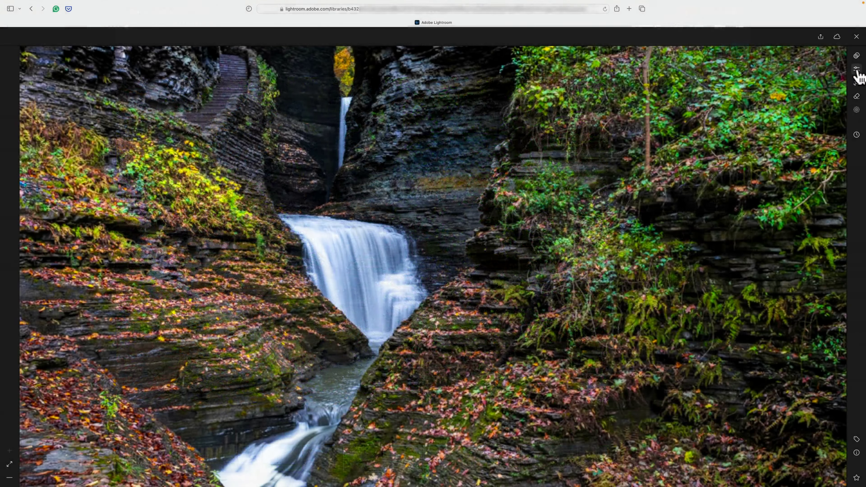
- In the web editor, reset the waterfall photo's exposure to 0 and raise contrast from +11 to +18
left_click(857, 70)
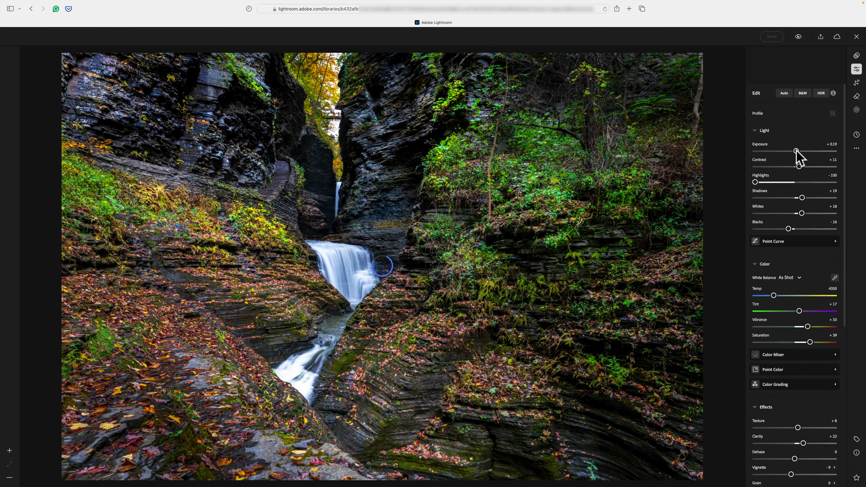
left_click_drag(796, 151, 795, 151)
left_click(795, 151)
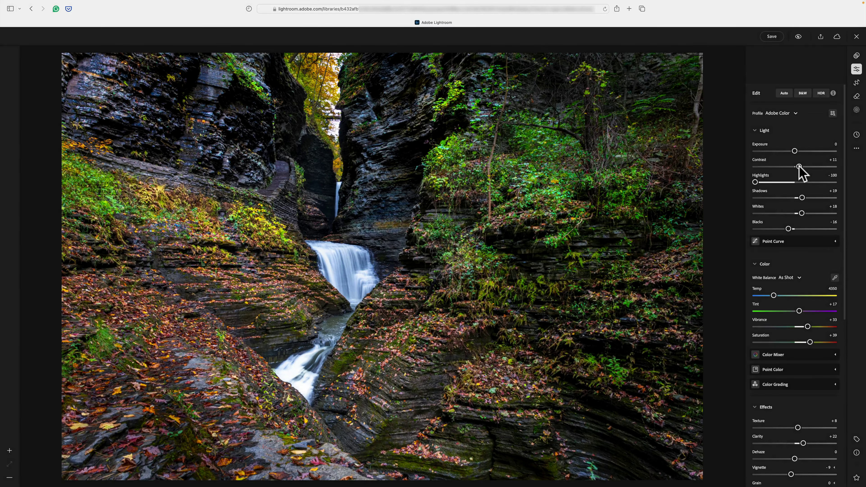
left_click_drag(798, 167, 804, 167)
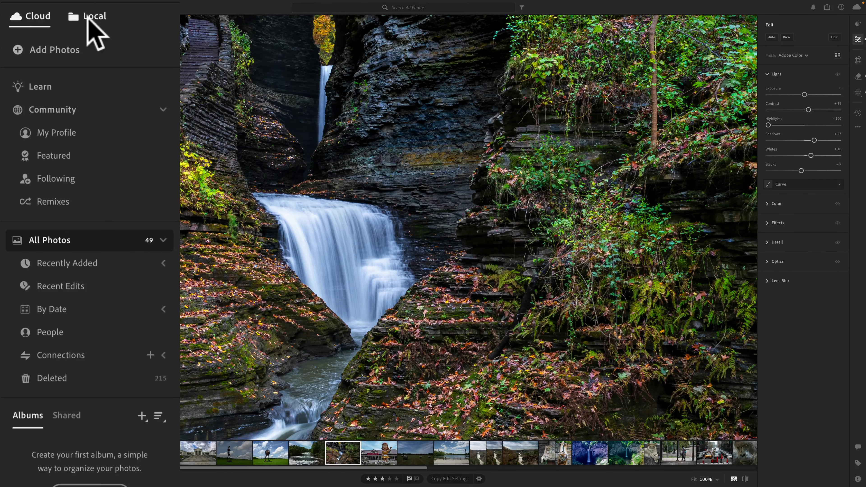
- Switch the library to the Local photos stored on this computer
left_click(87, 16)
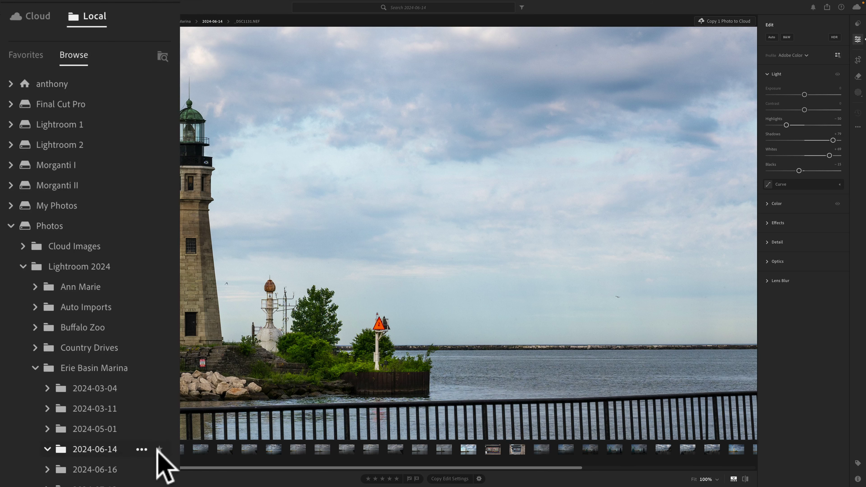
- Mark the 2024-06-14 folder as a favorite and check the favorites list
left_click(159, 449)
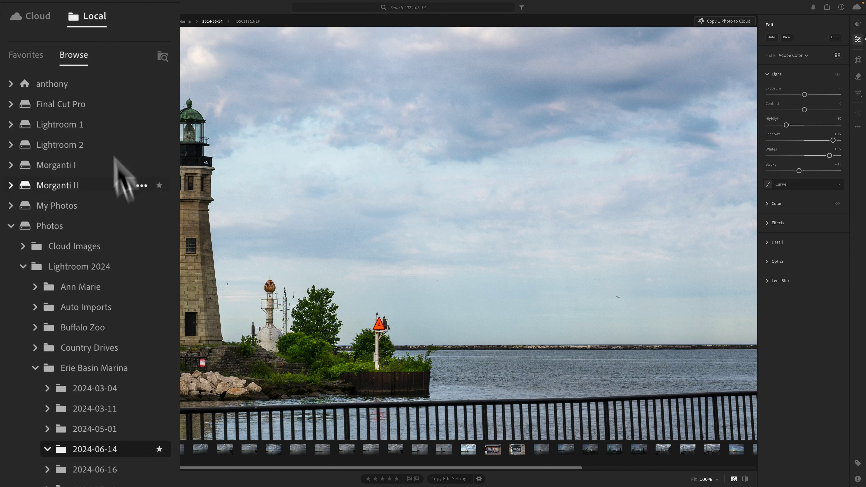
left_click(24, 52)
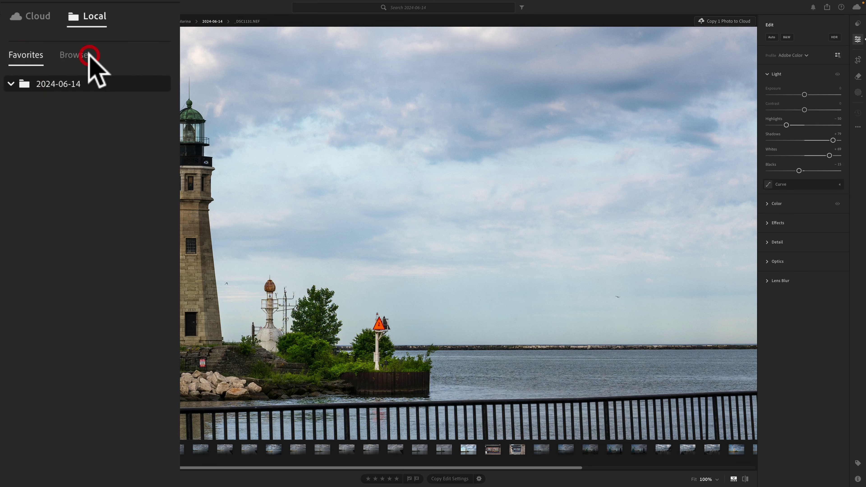
left_click(79, 53)
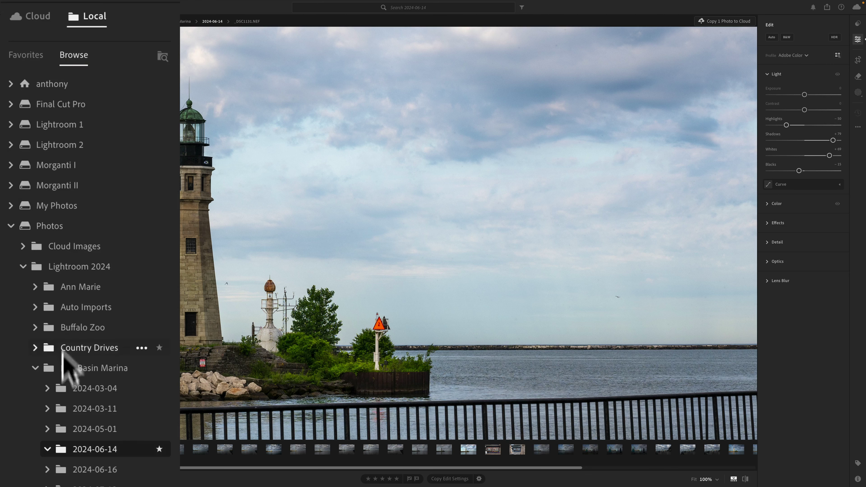
- Favorite the 2024-03-11 folder too, then open the 2024-06-14 lighthouse photo from Favorites
left_click(81, 405)
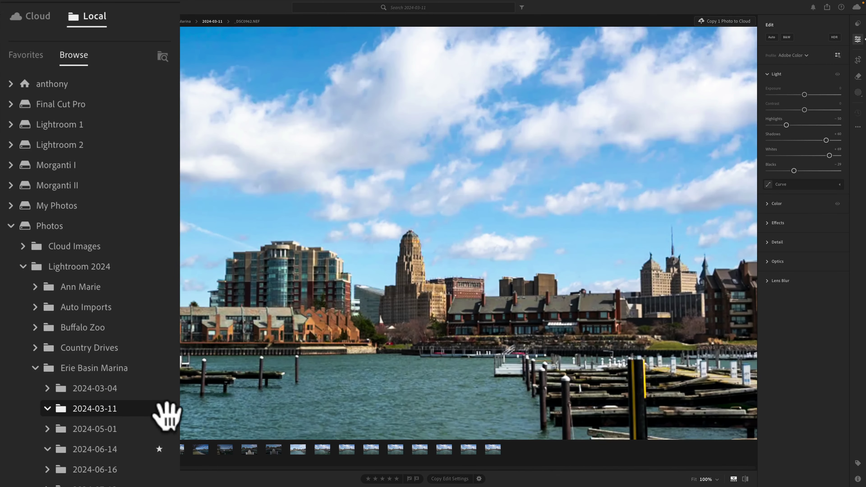
left_click(159, 408)
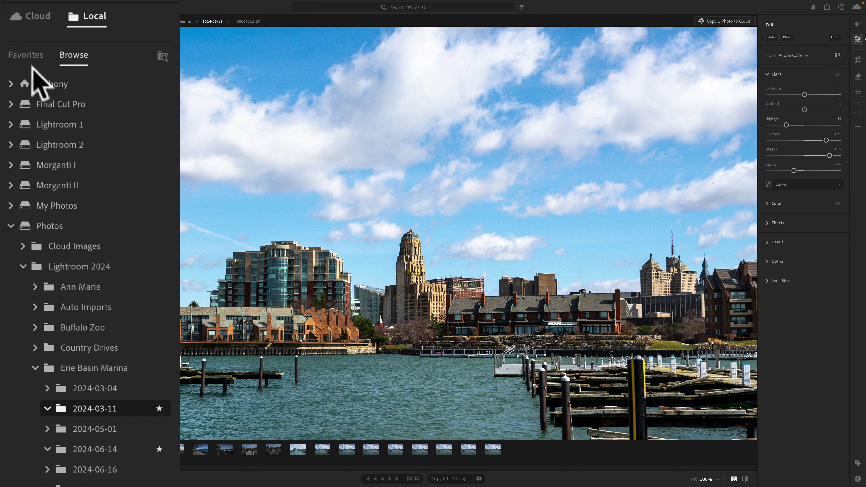
left_click(25, 58)
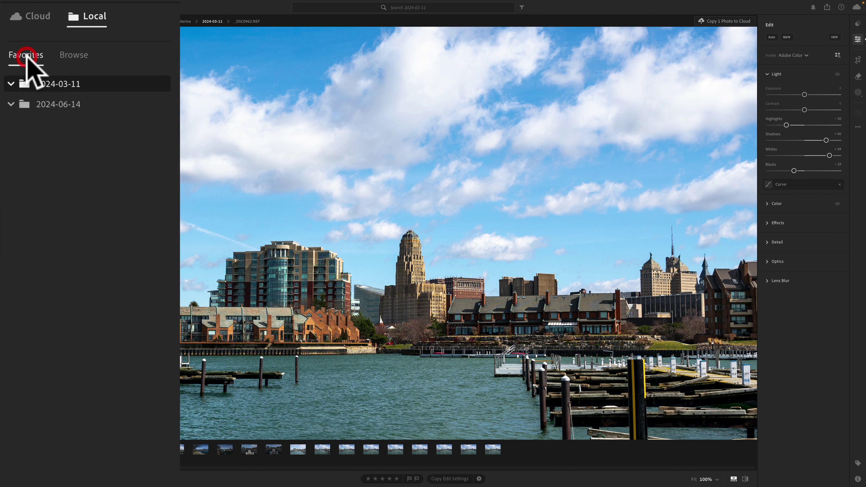
left_click(58, 103)
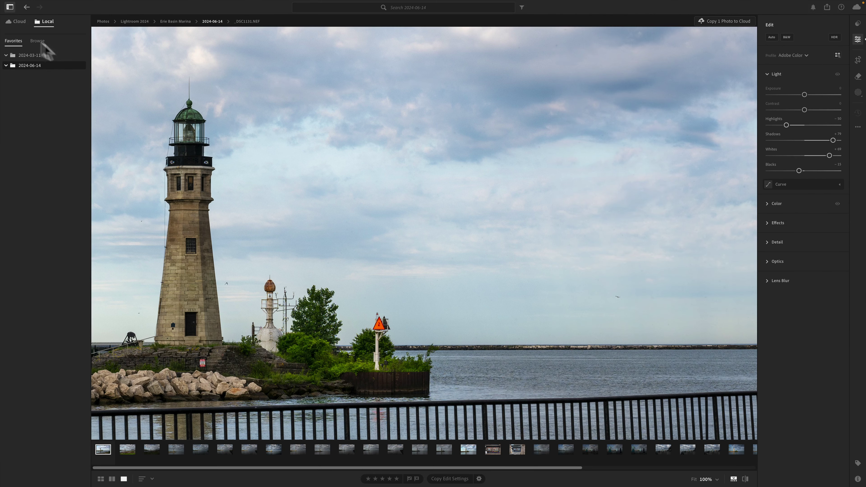
- Return to the cloud library's All Photos, showing the waterfall photo
left_click(16, 22)
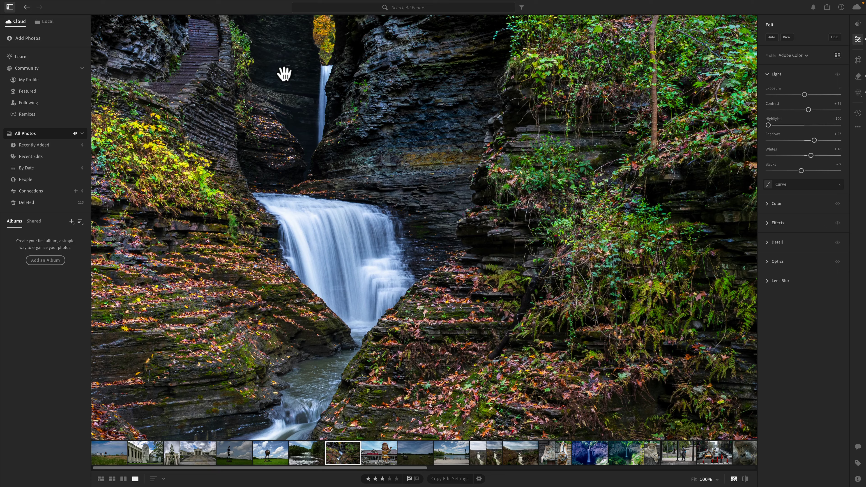
scroll(284, 73, "up", 3)
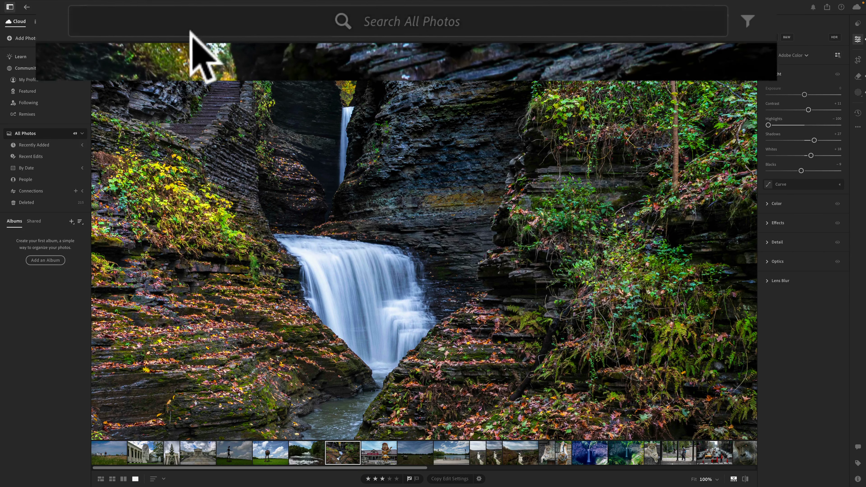
- Search the cloud photos for 'statue' and open the candy-shop statue result
left_click(195, 21)
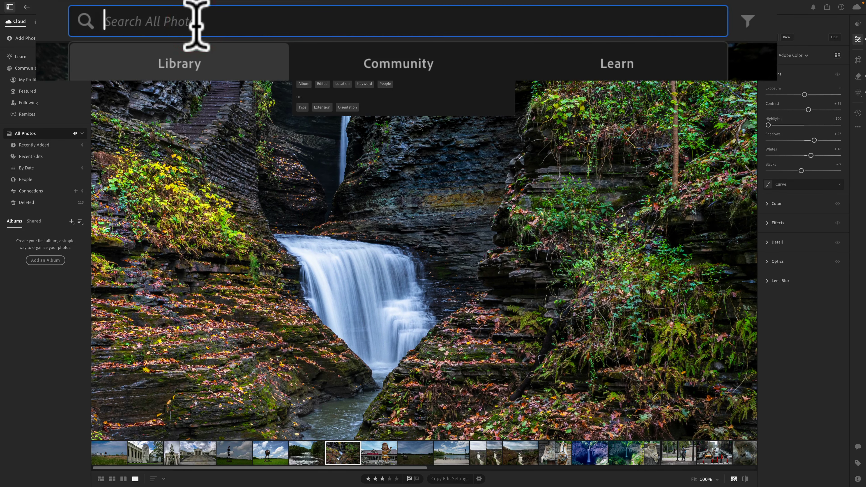
type("statue")
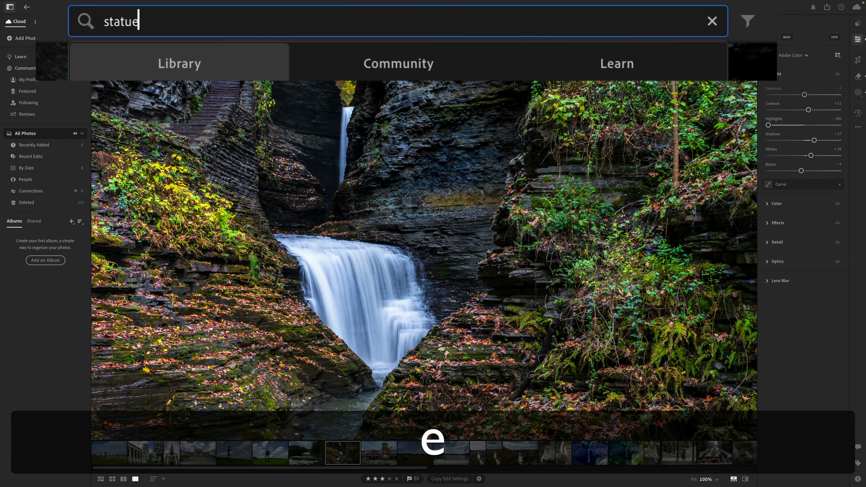
key("Return")
left_click(310, 38)
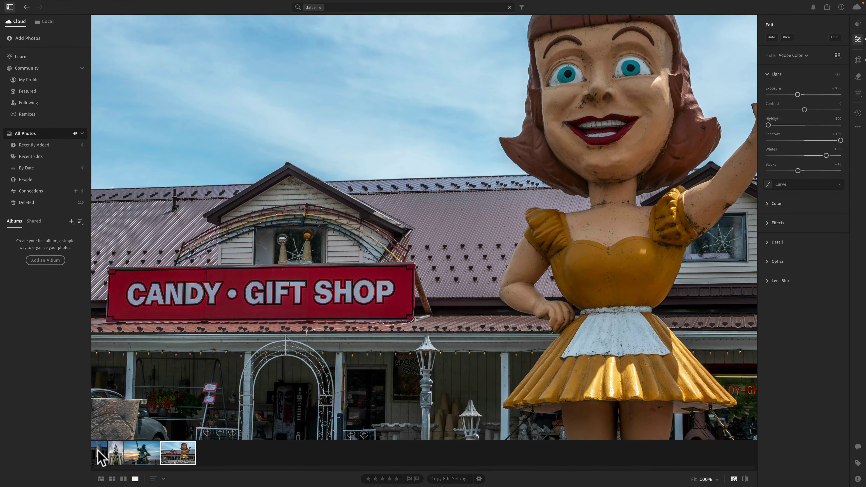
- View the marble head, second head, Neptune and candy-shop statue photos, ending on the marble head
left_click(98, 452)
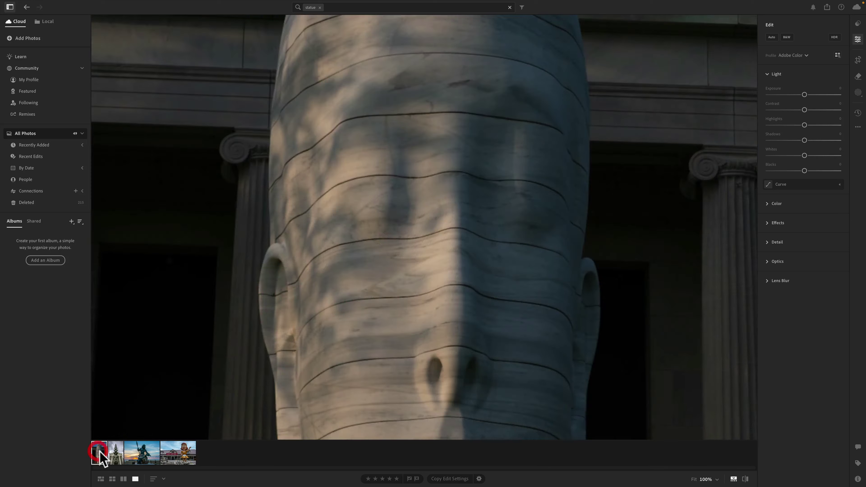
left_click(329, 322)
left_click(116, 451)
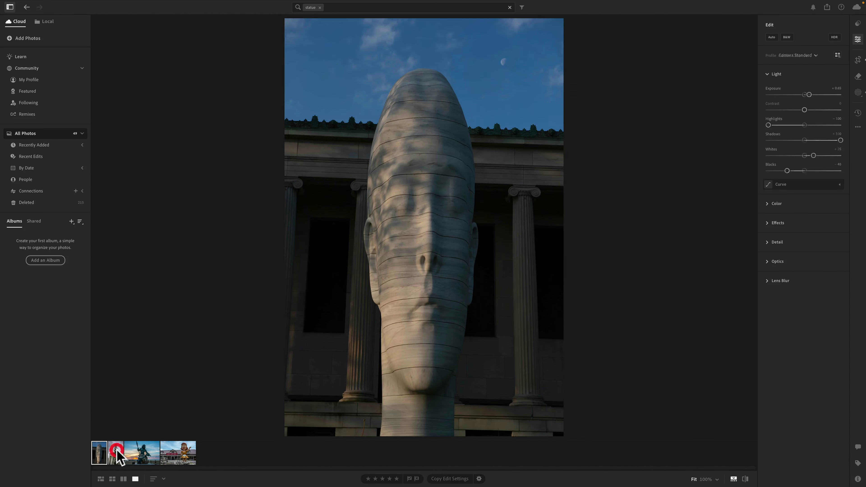
left_click(141, 453)
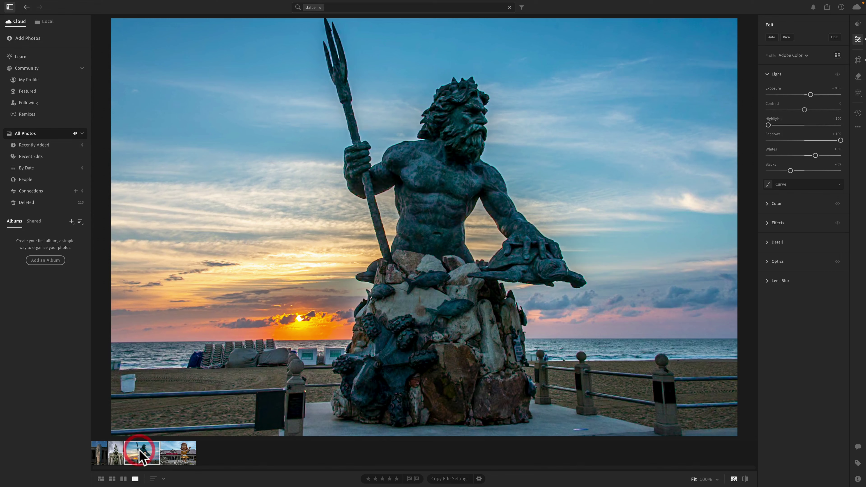
left_click(178, 451)
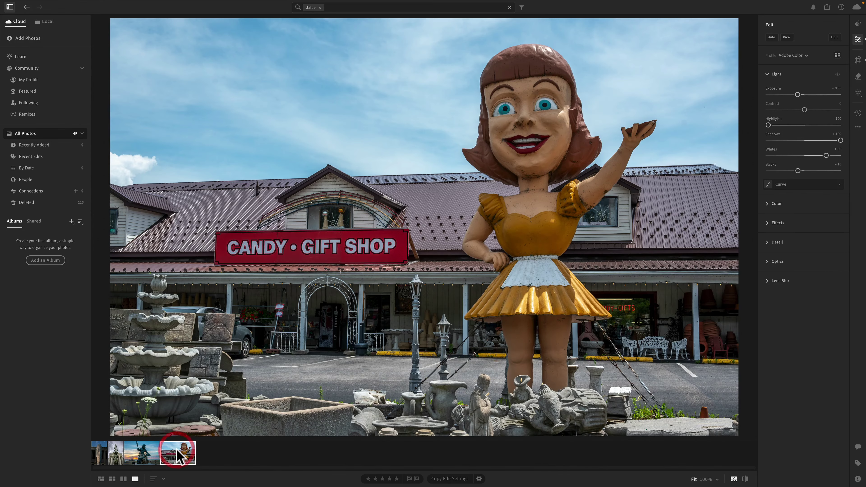
left_click(102, 449)
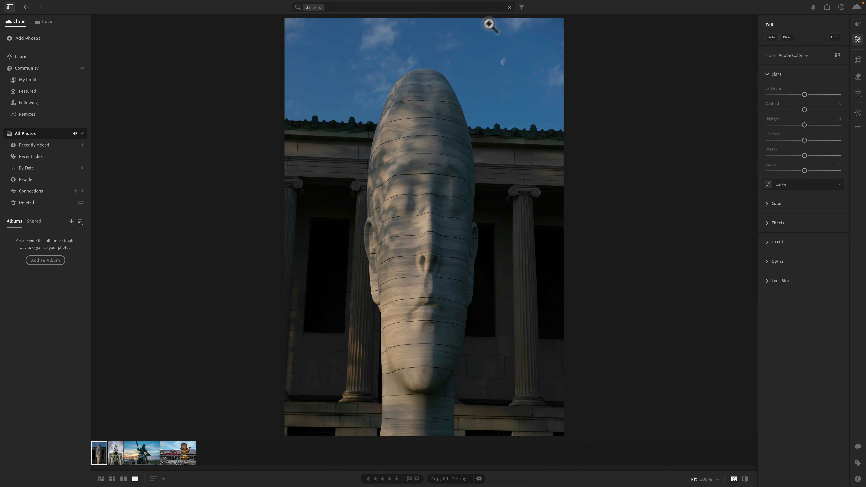
- Clear the 'statue' search and switch back to the local lighthouse photo
left_click(319, 7)
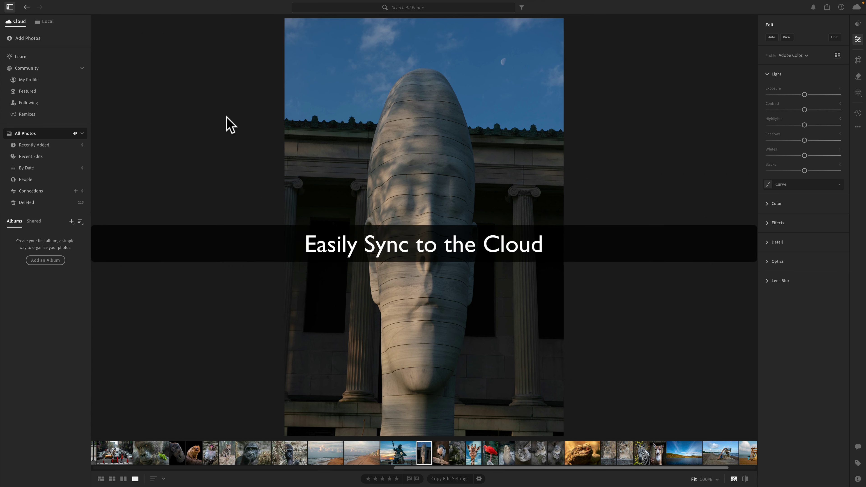
left_click(46, 22)
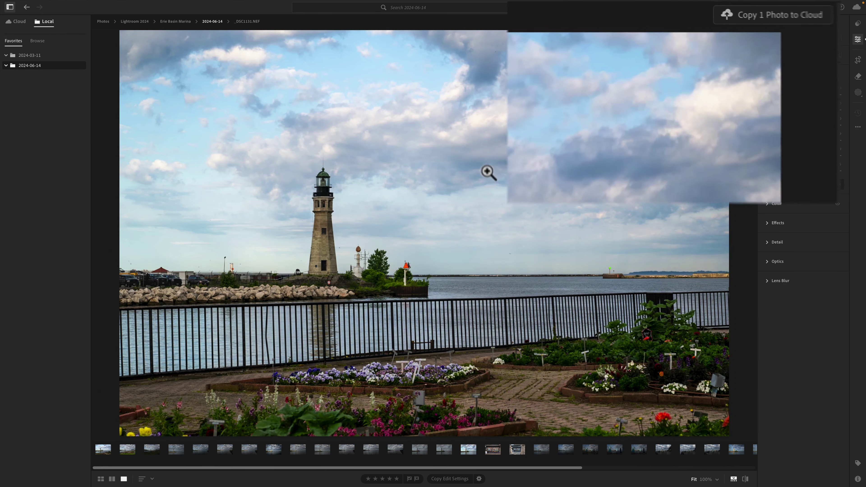
- Copy the edited lighthouse photo to the cloud and return to the cloud library
left_click(771, 16)
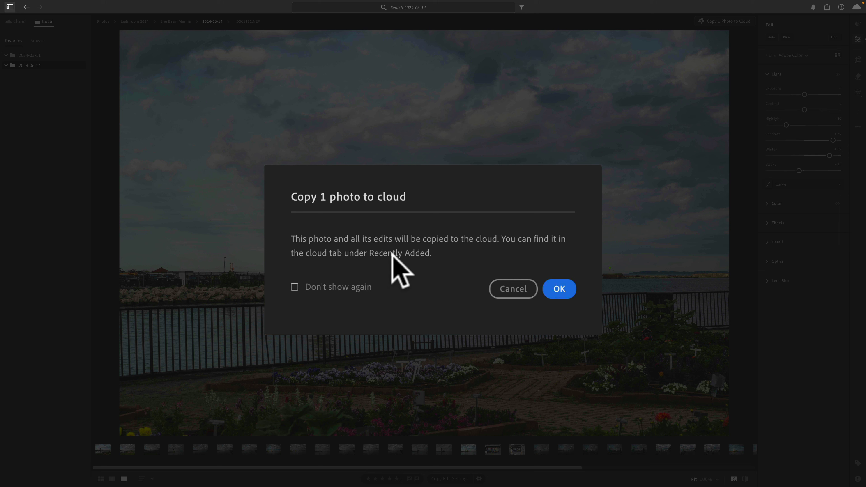
left_click(554, 288)
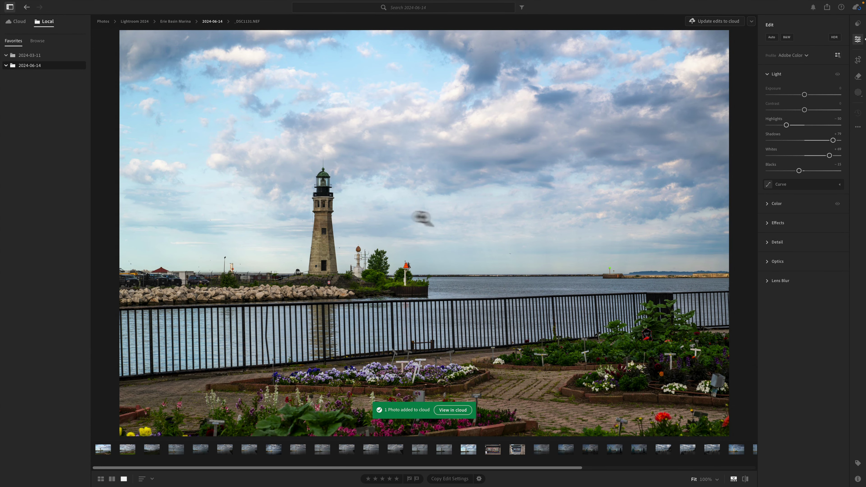
left_click(18, 22)
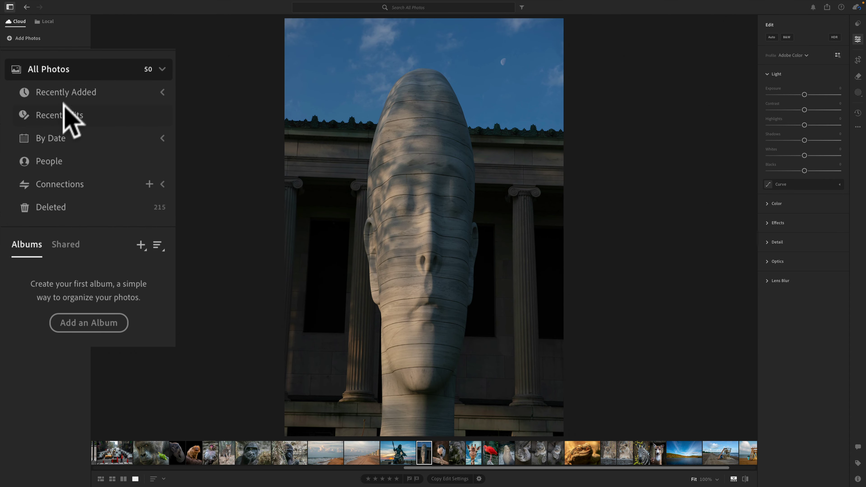
- Filter the cloud library to the Recently Added 'Just now' group, leaving the lighthouse photo
left_click(70, 92)
left_click(73, 108)
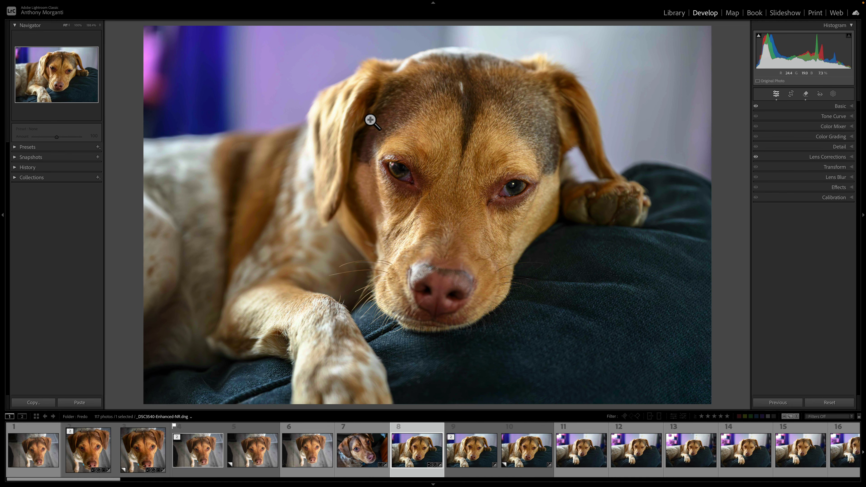
- Switch from the Lightroom cloud app to Lightroom Classic, showing the dog photo in Develop
key("ctrl+Left")
- Soft-proof the dog photo with the PhotoRag profile, compare Relative and Perceptual intents, then turn proofing off
key("s")
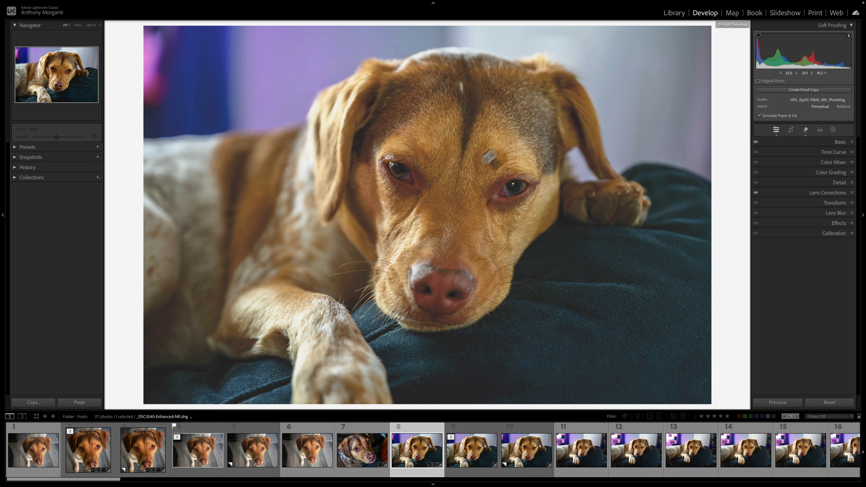
key("s")
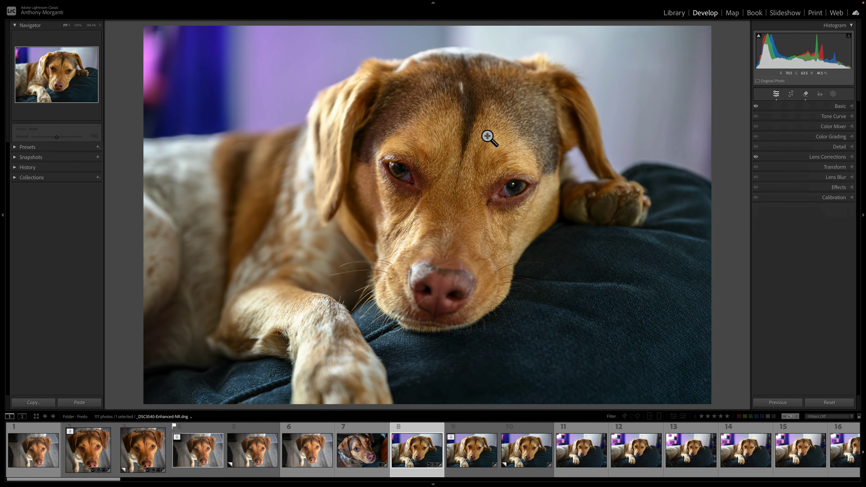
key("s")
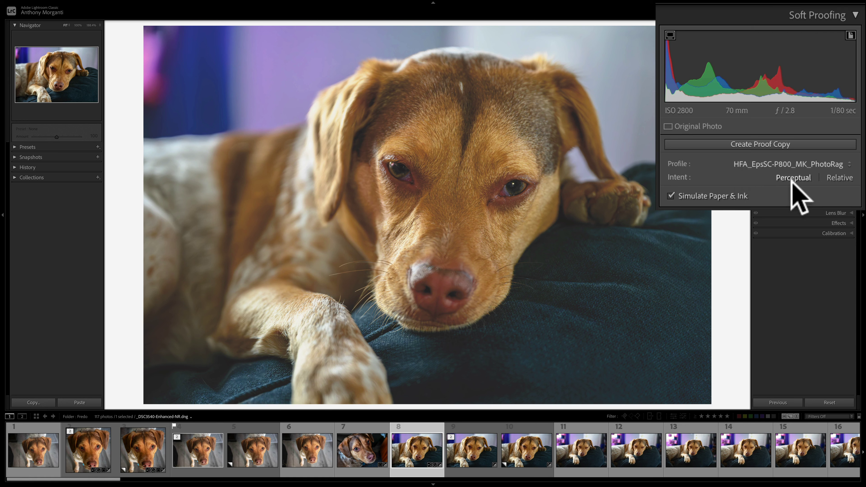
left_click(840, 177)
left_click(809, 178)
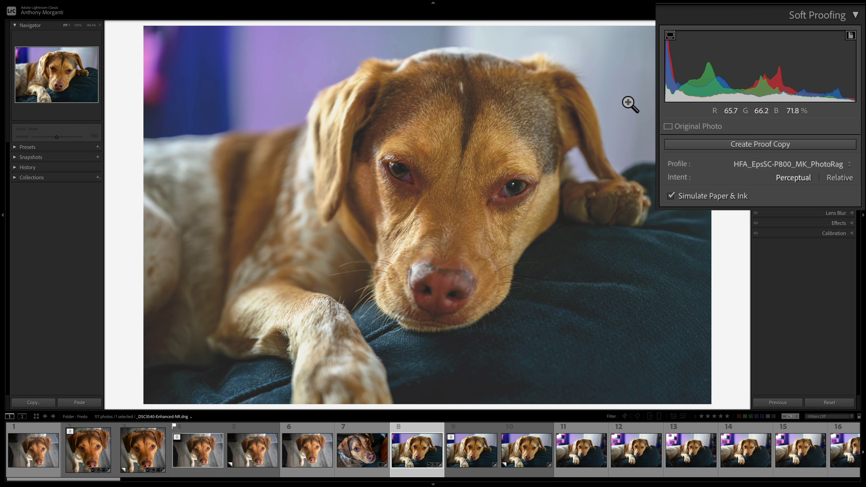
key("s")
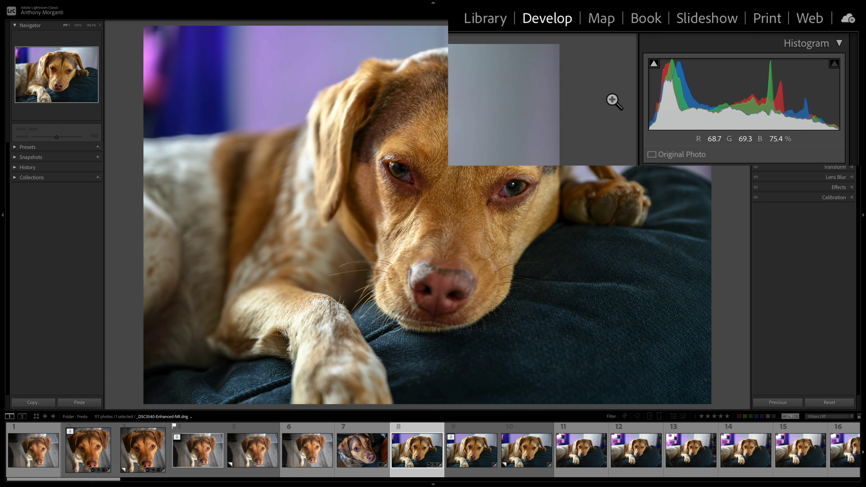
- Show the dog portrait in the Print module on a single page for the EPSON ET-4850
left_click(772, 17)
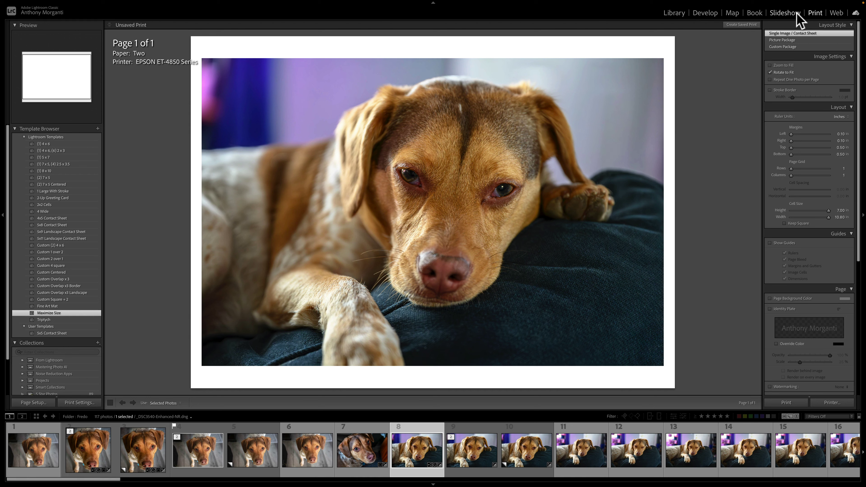
- View the Slideshow layout, then the 234-page Standard Landscape book in the Book module
left_click(789, 14)
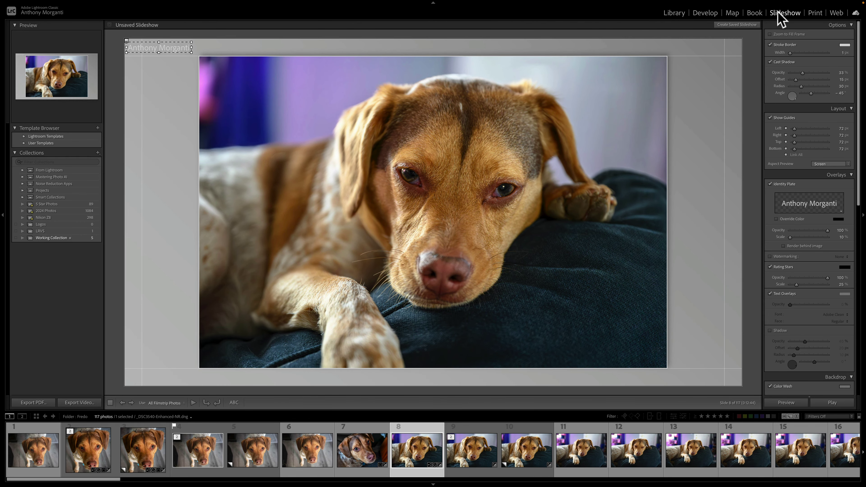
left_click(781, 14)
left_click(754, 12)
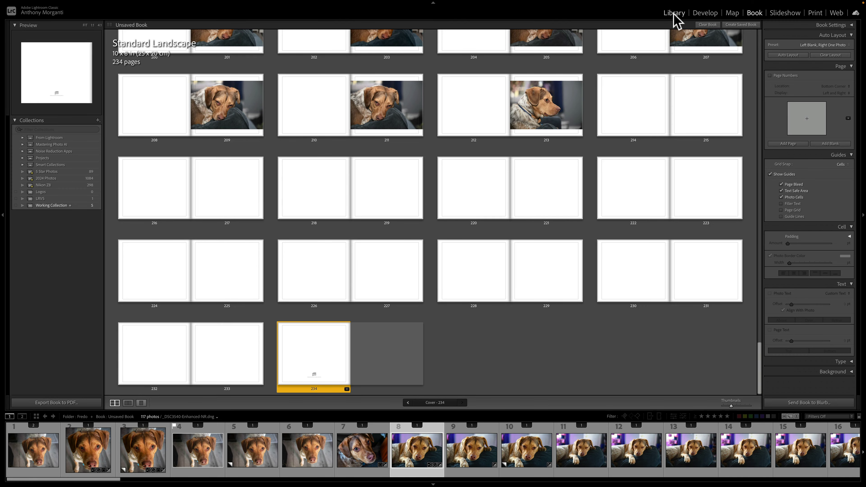
- Return to the Library and display the dog portrait _DSC3640-Enhanced-NR.dng from filmstrip thumbnail 8
left_click(674, 13)
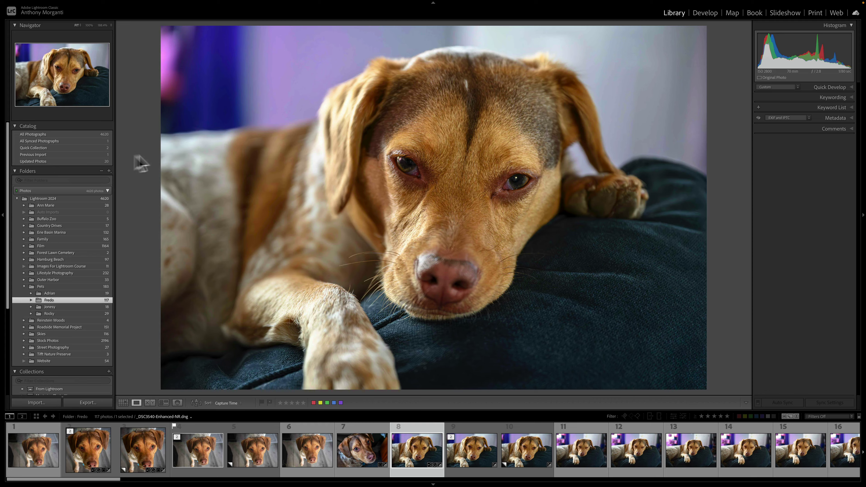
key("Left")
key("Left")
key("Left")
key("Left")
key("Left")
key("Left")
key("Left")
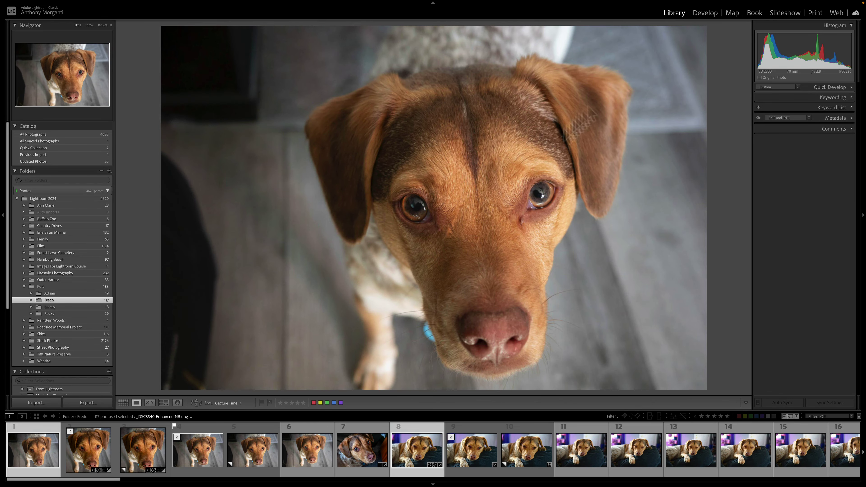
left_click(408, 445)
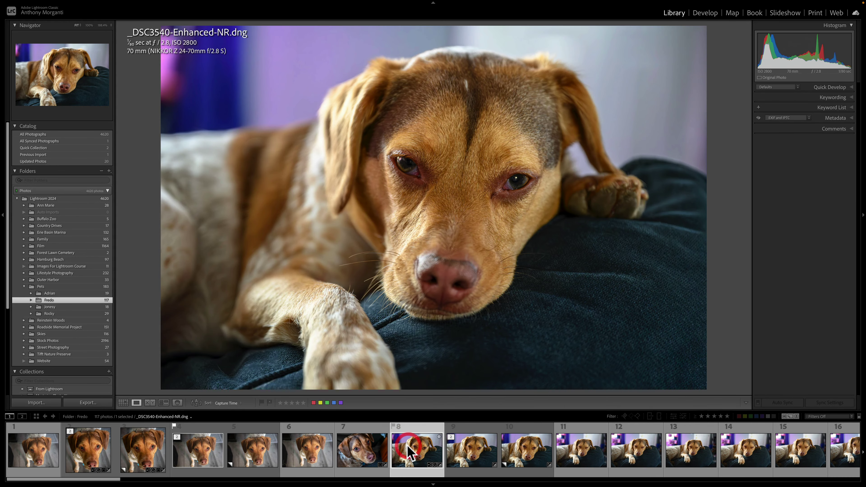
- In Develop, expand the History panel and review the edits of filmstrip photos 9 and 2
left_click(704, 14)
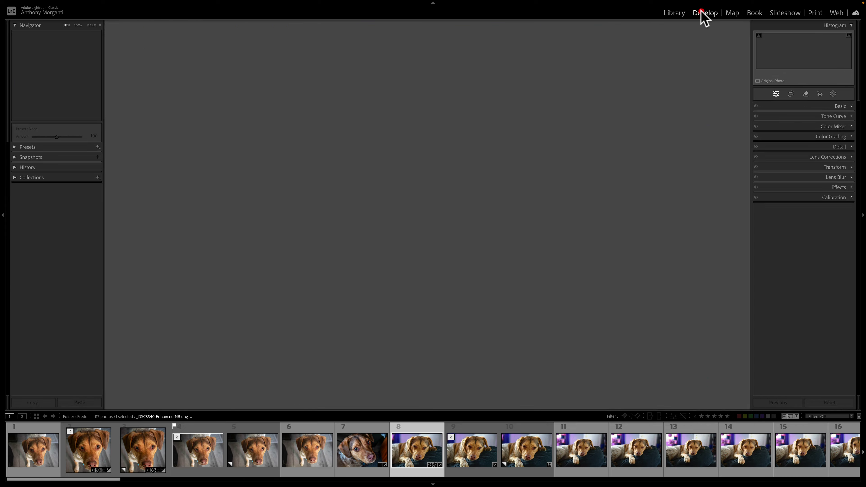
left_click(14, 168)
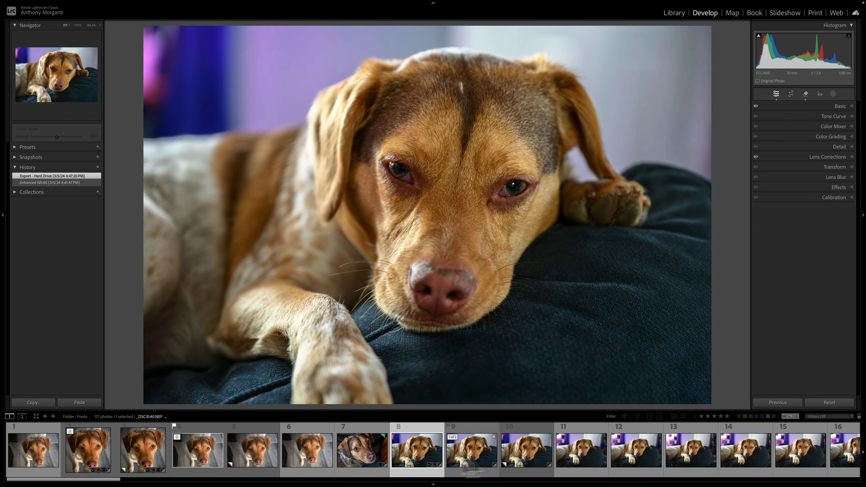
left_click(468, 459)
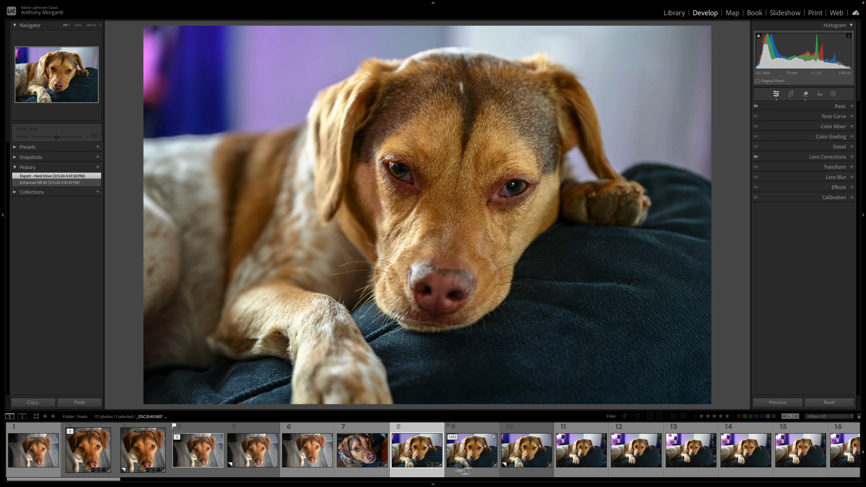
left_click(94, 458)
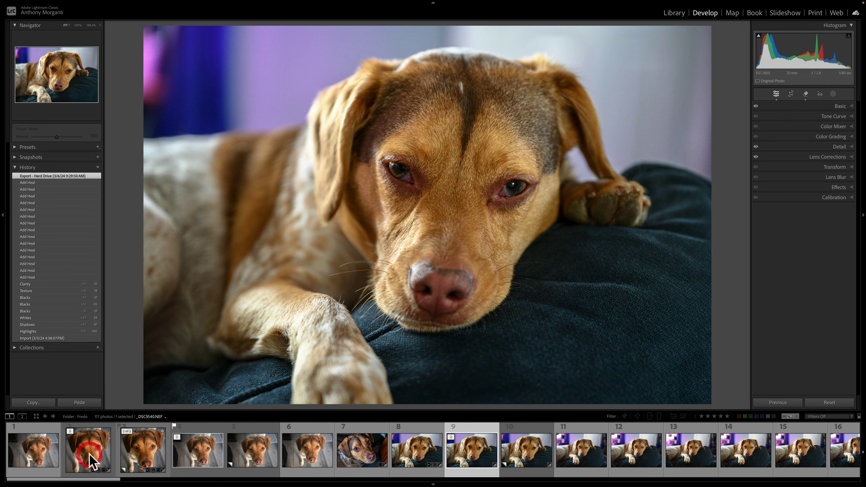